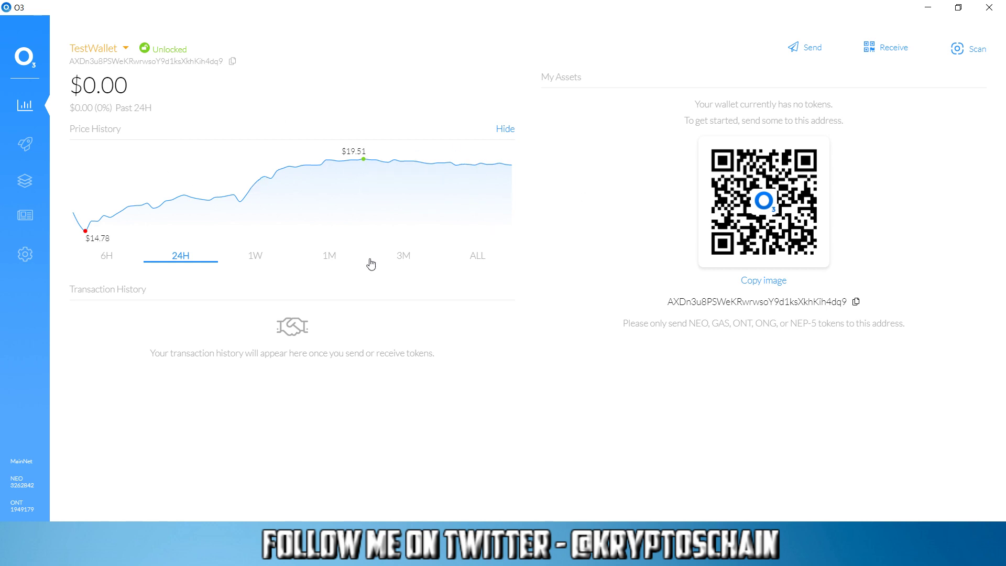
- Launch the Staketology app from the Apps page to request a TestWallet connection
{"action": "left_click", "coordinate": [33, 184]}
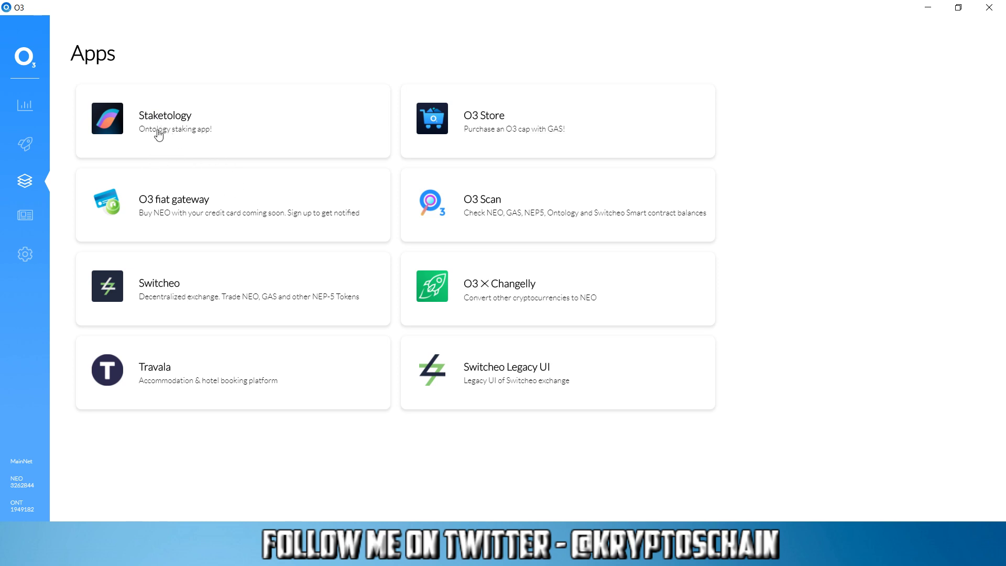
{"action": "left_click", "coordinate": [158, 134]}
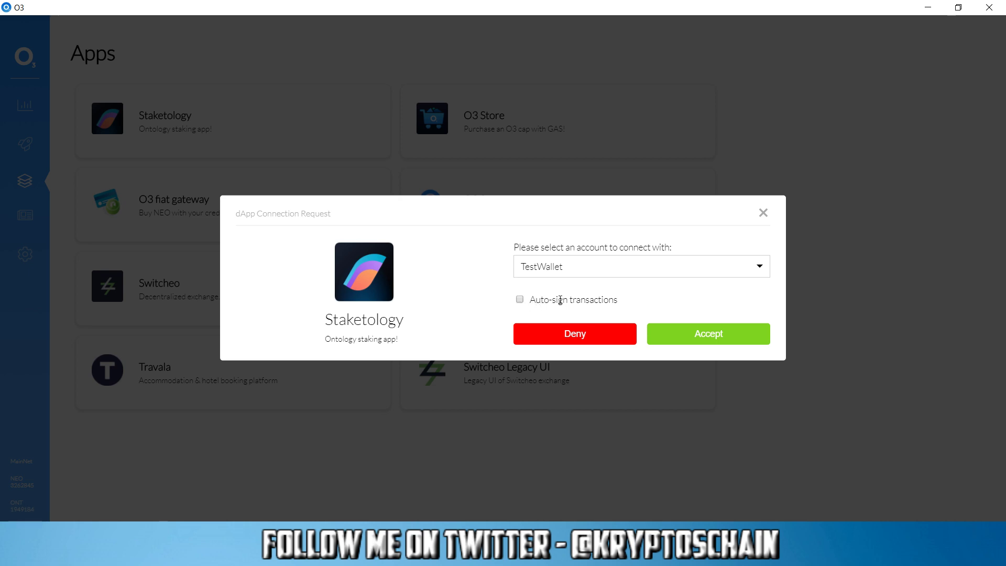
- Read the Auto-sign transactions warning, then leave auto-signing off for TestWallet
{"action": "left_click", "coordinate": [519, 299]}
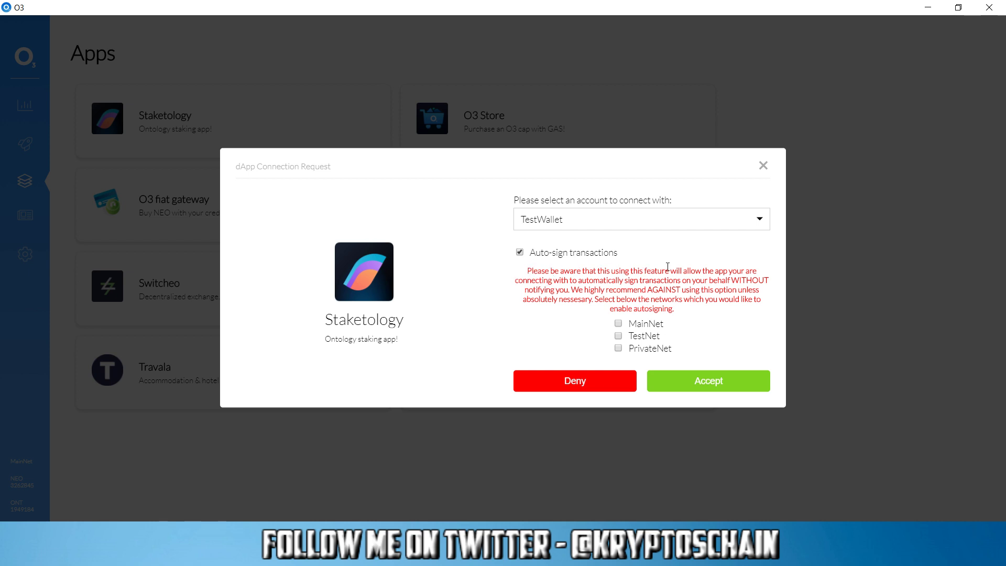
{"action": "left_click_drag", "start_coordinate": [612, 270], "coordinate": [768, 294]}
{"action": "left_click", "coordinate": [768, 295]}
{"action": "left_click", "coordinate": [519, 253]}
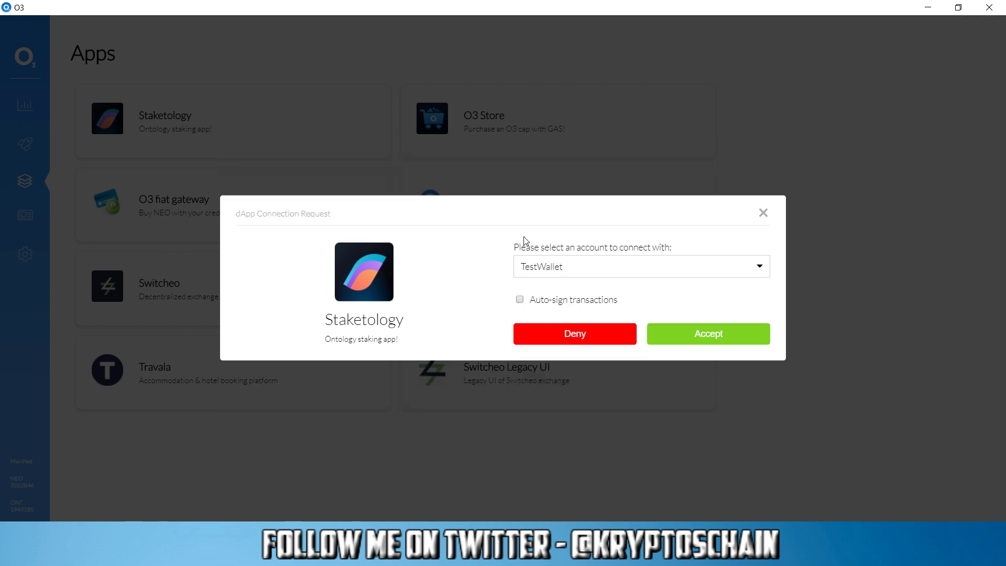
{"action": "left_click", "coordinate": [697, 335]}
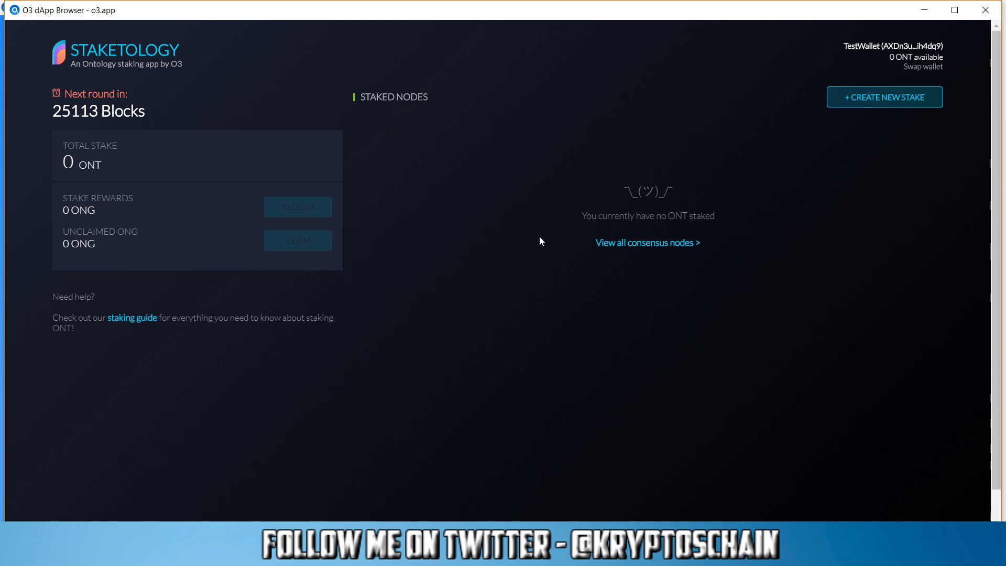
{"action": "mouse_move", "coordinate": [715, 216]}
{"action": "left_mouse_down"}
{"action": "mouse_move", "coordinate": [580, 215]}
{"action": "mouse_move", "coordinate": [723, 213]}
{"action": "left_mouse_up"}
{"action": "left_click", "coordinate": [724, 213]}
{"action": "triple_click", "coordinate": [721, 220]}
{"action": "left_click", "coordinate": [731, 220]}
{"action": "left_click_drag", "start_coordinate": [111, 160], "coordinate": [52, 149]}
{"action": "left_click", "coordinate": [54, 149]}
- Browse the consensus node list, viewing the Megrez and Dubhe staking details
{"action": "left_click", "coordinate": [632, 249]}
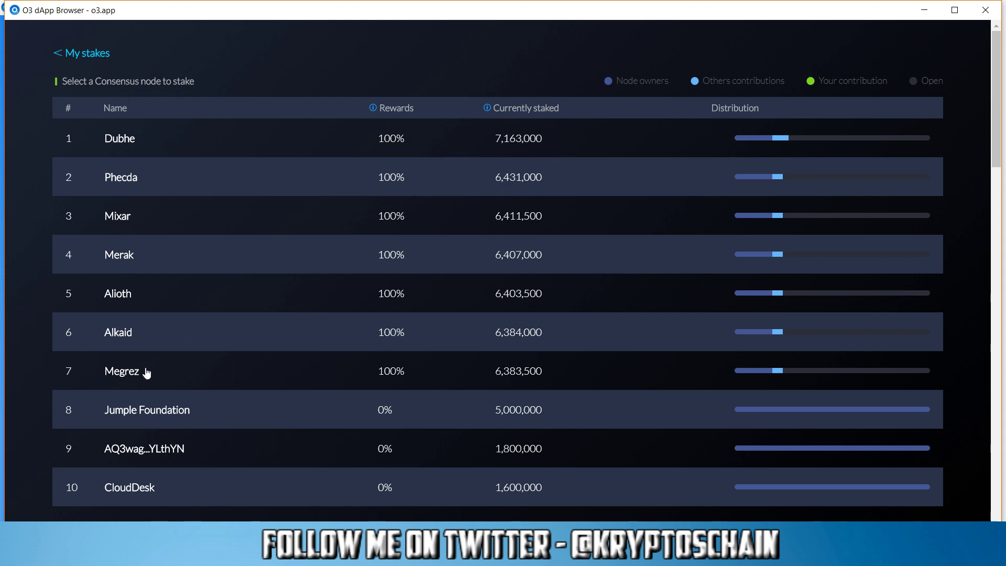
{"action": "left_click", "coordinate": [119, 372]}
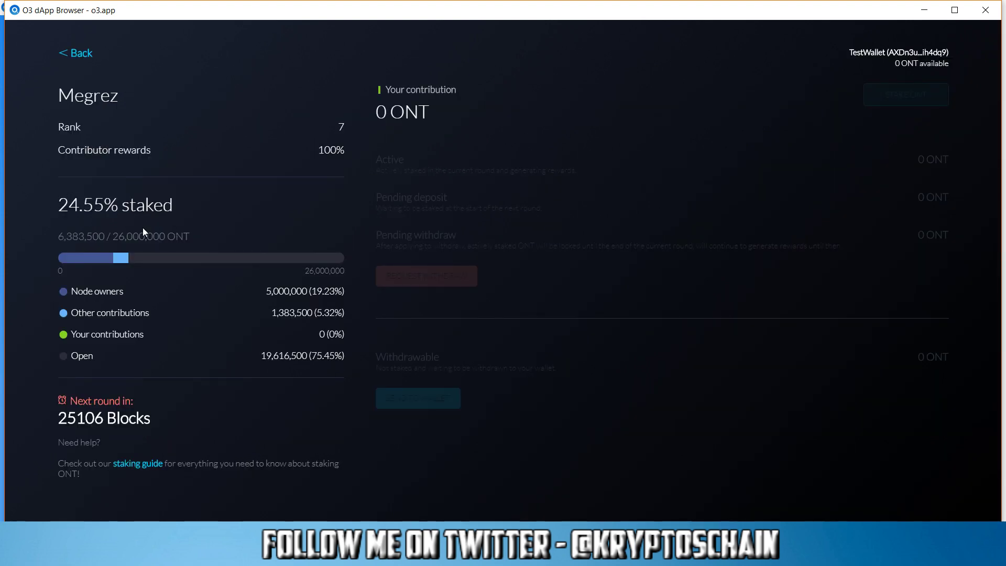
{"action": "left_click", "coordinate": [76, 55]}
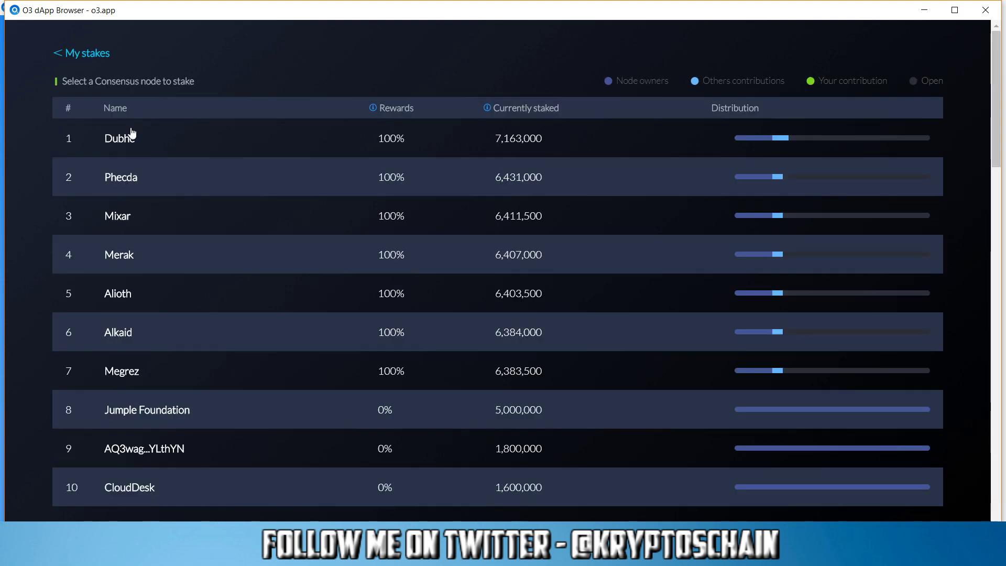
{"action": "left_click", "coordinate": [124, 139]}
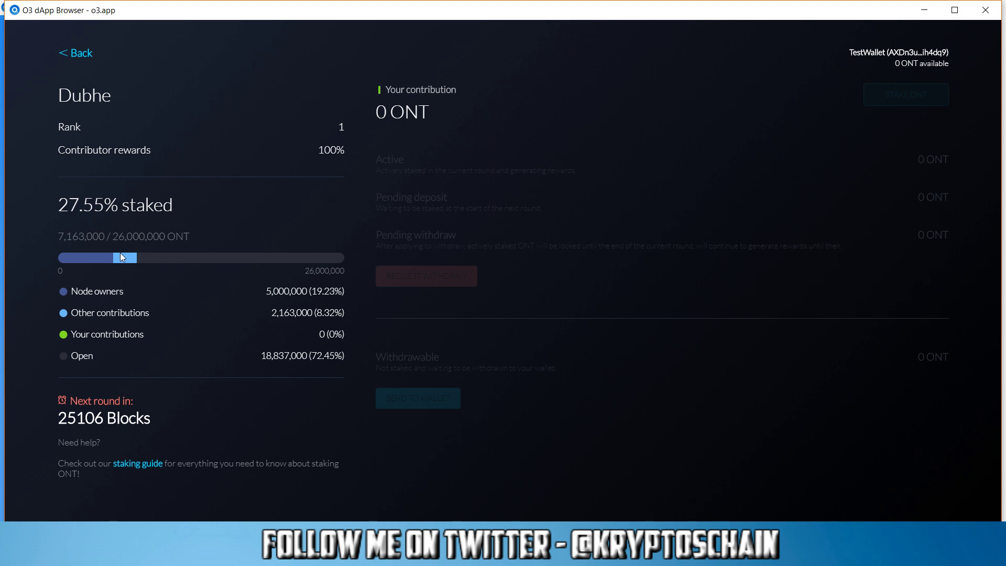
{"action": "left_click", "coordinate": [79, 55]}
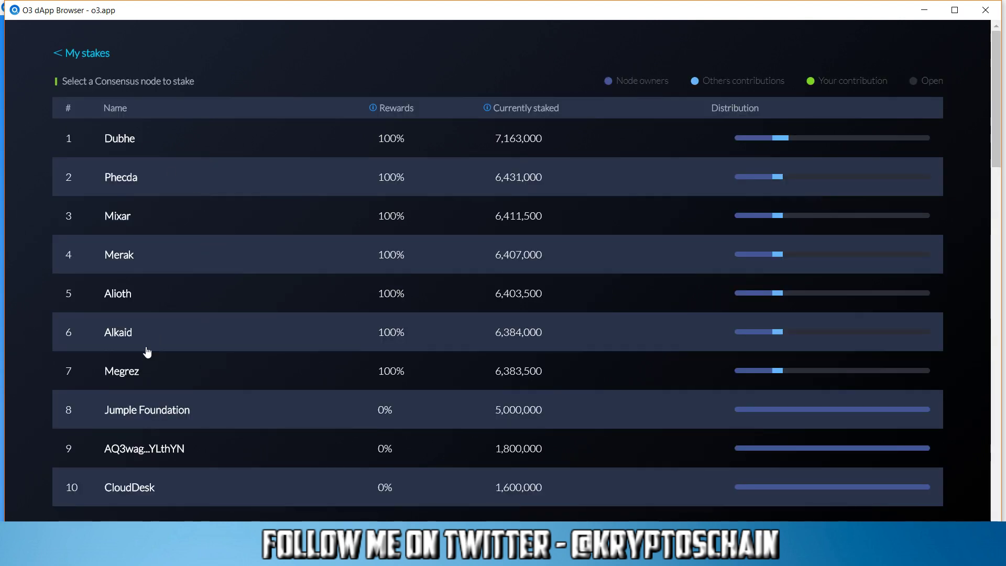
- Reopen Dubhe's details, check its 7,163,000 staked total, and return to the node list
{"action": "left_click", "coordinate": [115, 147]}
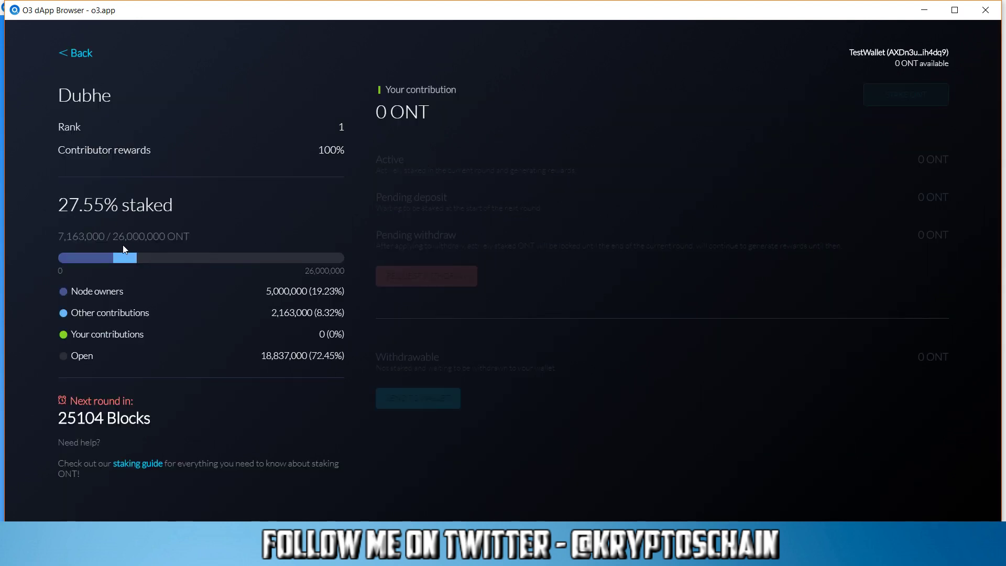
{"action": "triple_click", "coordinate": [60, 240]}
{"action": "left_click", "coordinate": [60, 240]}
{"action": "left_click_drag", "start_coordinate": [60, 236], "coordinate": [125, 236]}
{"action": "left_click", "coordinate": [58, 251]}
{"action": "left_click", "coordinate": [80, 53]}
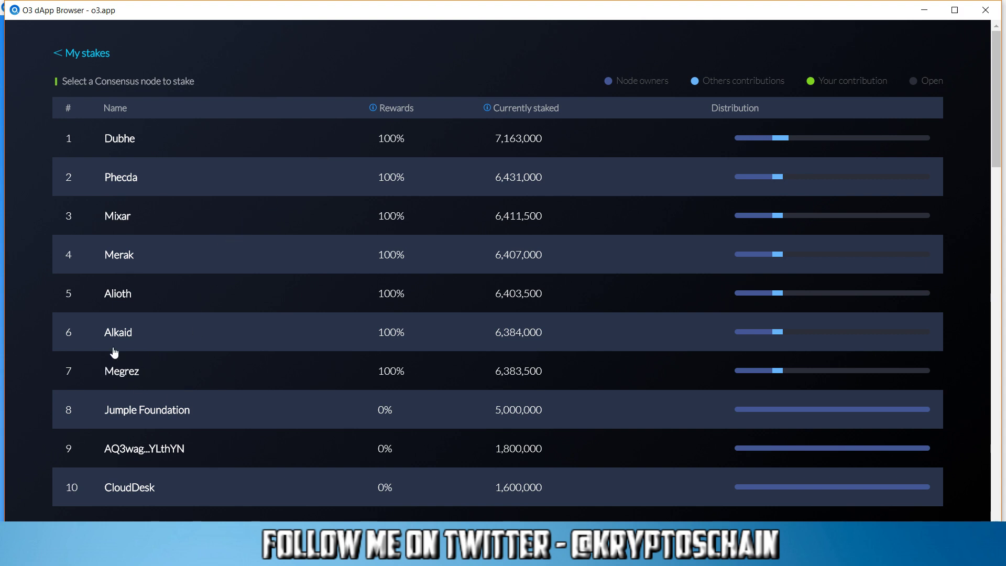
- Open Megrez's staking details and review its Active and Pending contribution amounts
{"action": "left_click", "coordinate": [129, 371]}
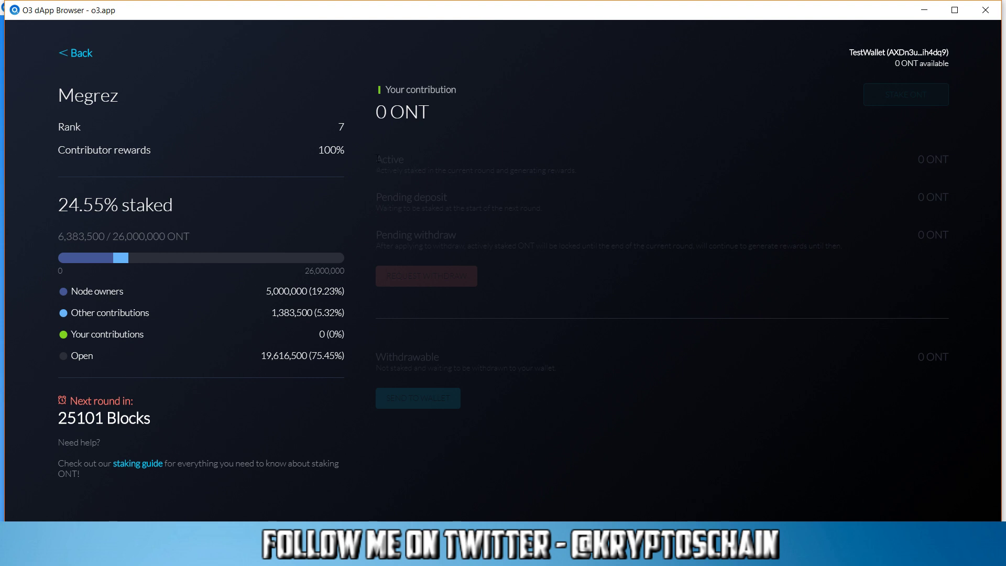
{"action": "left_click_drag", "start_coordinate": [378, 159], "coordinate": [825, 375]}
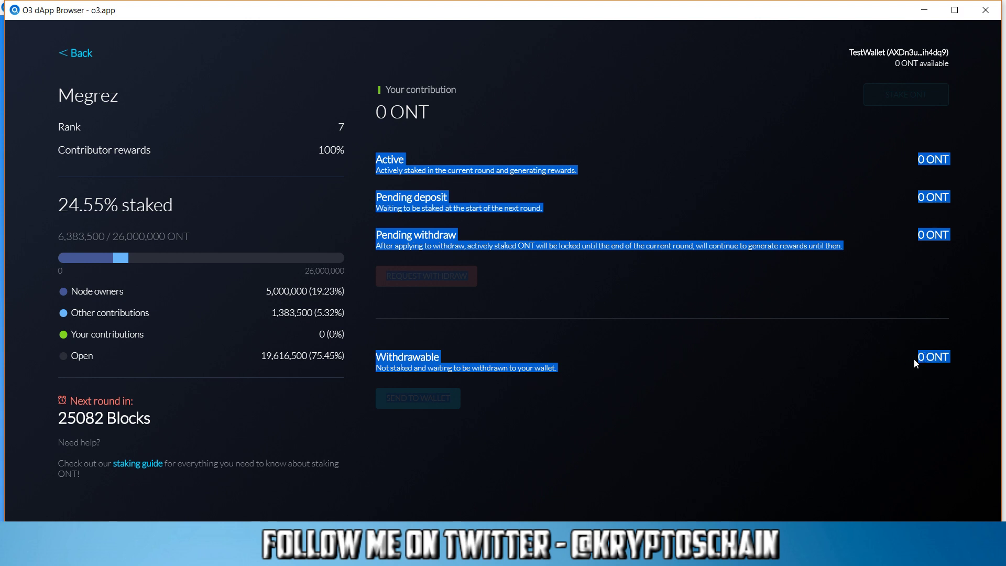
{"action": "left_click", "coordinate": [535, 397]}
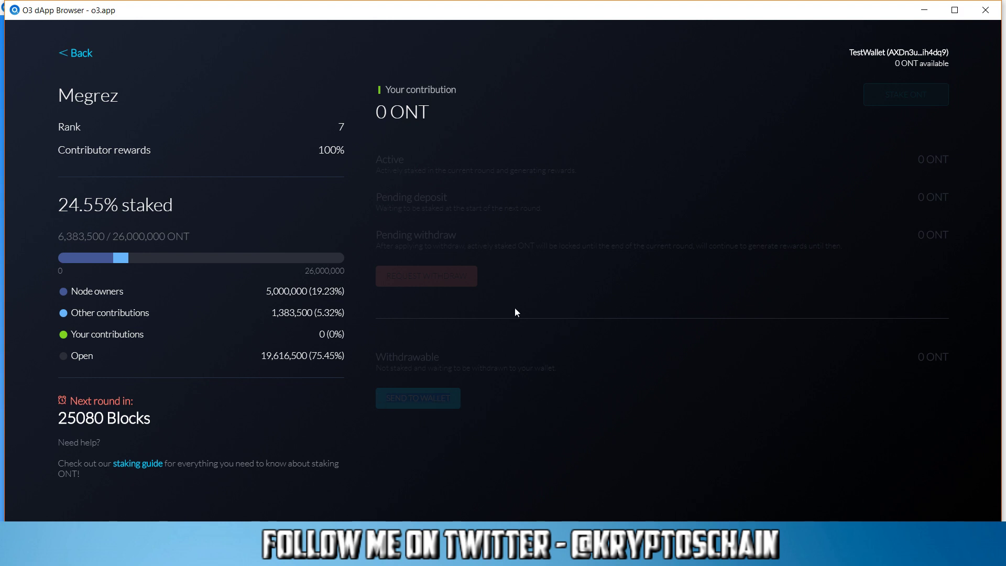
- Return to the My stakes overview and review the STAKE REWARDS and UNCLAIMED ONG balances
{"action": "left_click", "coordinate": [84, 54]}
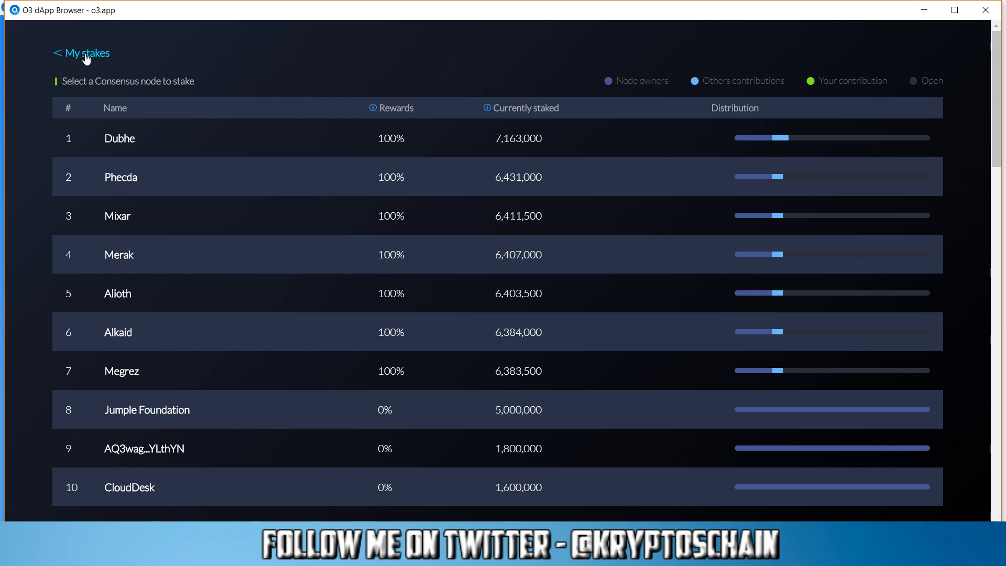
{"action": "left_click", "coordinate": [58, 54]}
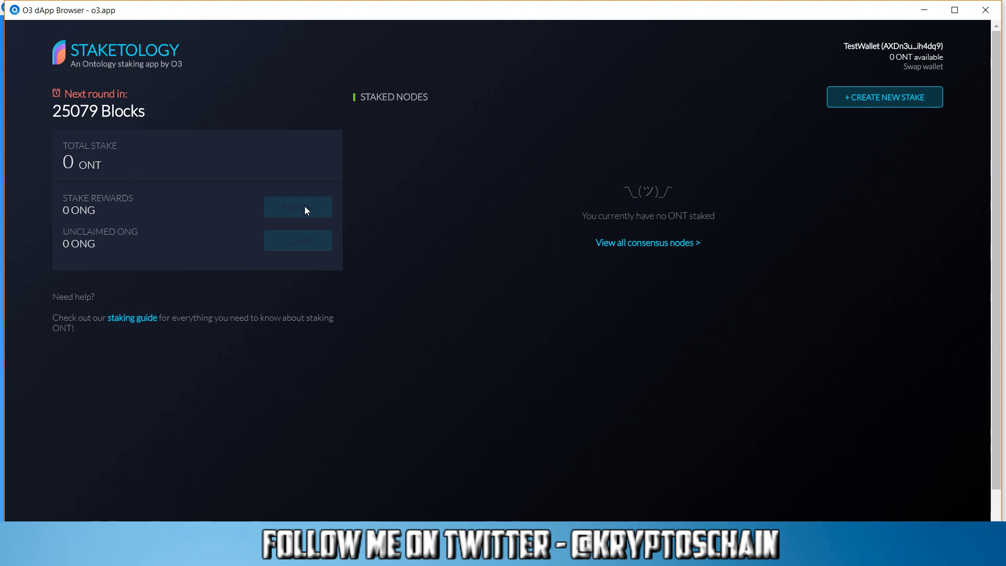
{"action": "left_click_drag", "start_coordinate": [63, 195], "coordinate": [117, 209]}
{"action": "left_click", "coordinate": [94, 209]}
{"action": "left_click_drag", "start_coordinate": [60, 193], "coordinate": [108, 244]}
{"action": "left_click", "coordinate": [108, 212]}
{"action": "left_click", "coordinate": [109, 241]}
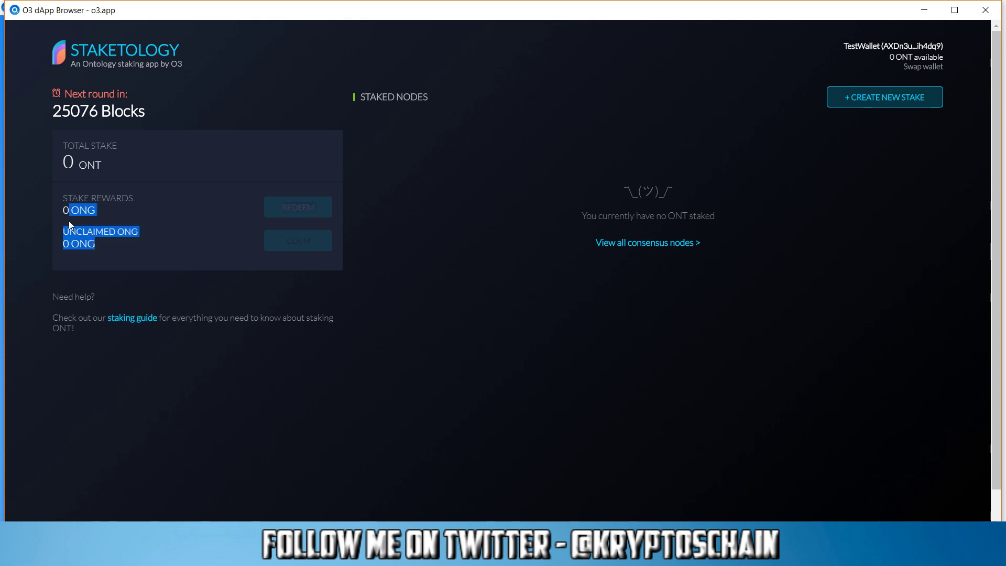
{"action": "left_click", "coordinate": [60, 164]}
{"action": "left_click_drag", "start_coordinate": [63, 187], "coordinate": [106, 233]}
{"action": "left_click", "coordinate": [112, 245]}
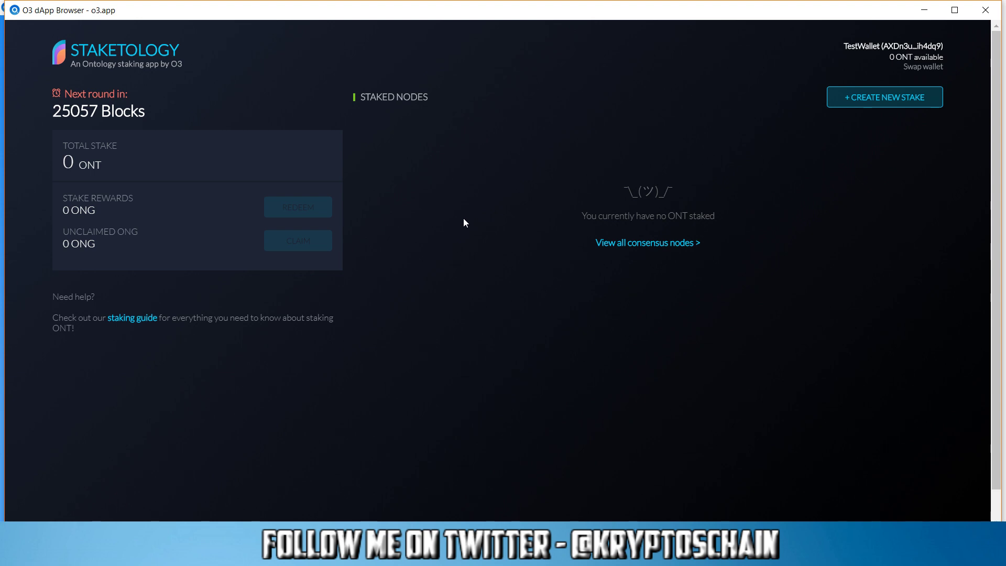
- Open Megrez from the full consensus node list and review its Active and Pending balances
{"action": "left_click", "coordinate": [628, 242]}
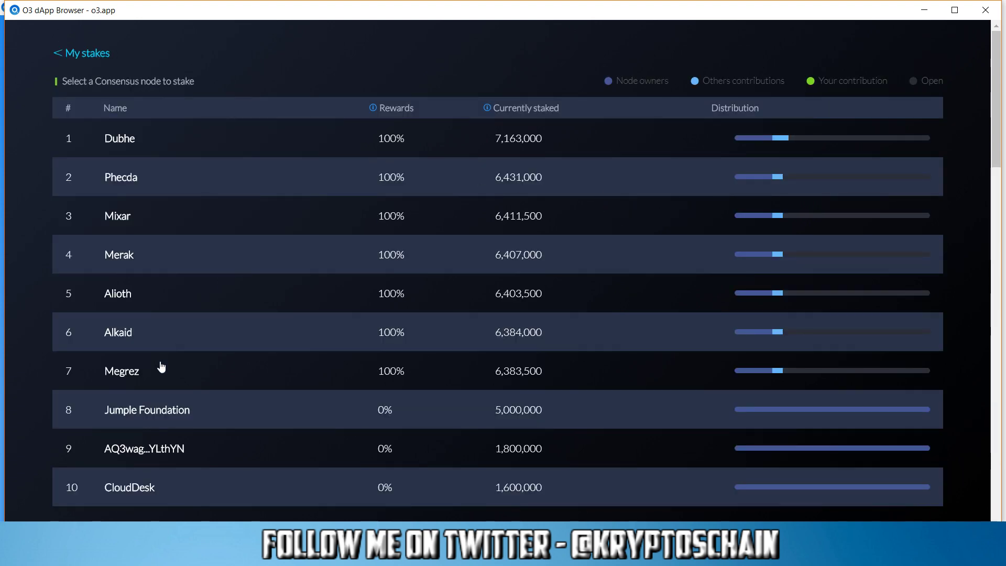
{"action": "left_click", "coordinate": [139, 371]}
{"action": "left_click_drag", "start_coordinate": [367, 162], "coordinate": [629, 246]}
{"action": "left_click", "coordinate": [806, 263]}
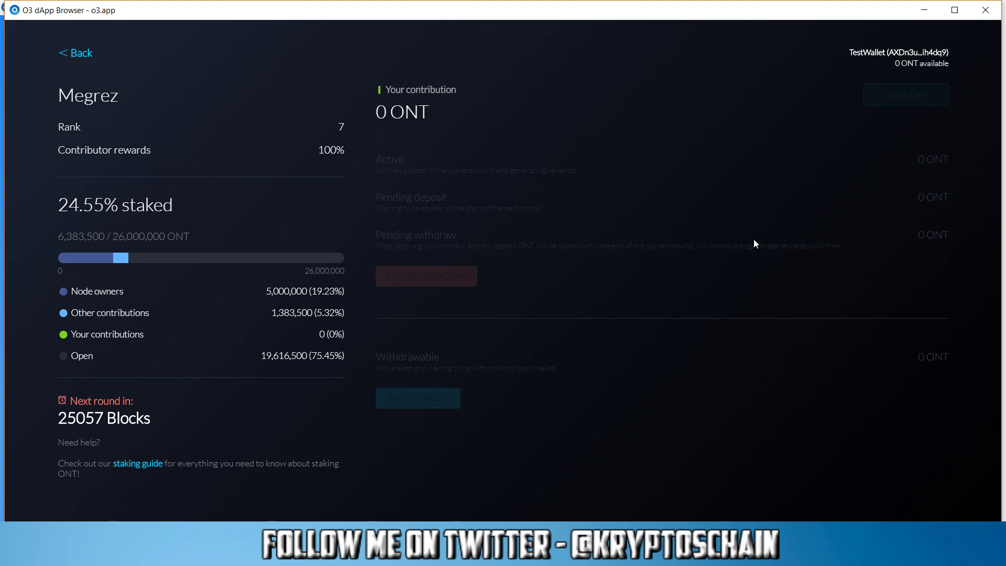
{"action": "left_click_drag", "start_coordinate": [859, 247], "coordinate": [374, 207]}
{"action": "left_click", "coordinate": [381, 162]}
{"action": "left_click_drag", "start_coordinate": [383, 162], "coordinate": [844, 254]}
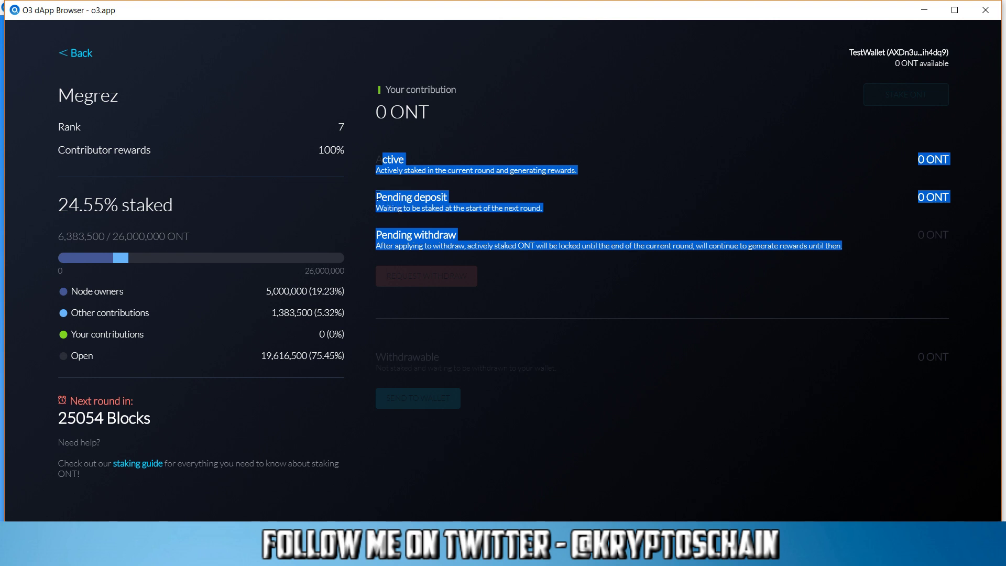
{"action": "mouse_move", "coordinate": [374, 165]}
{"action": "left_mouse_down"}
{"action": "mouse_move", "coordinate": [374, 155]}
{"action": "mouse_move", "coordinate": [438, 175]}
{"action": "mouse_move", "coordinate": [375, 160]}
{"action": "left_mouse_up"}
{"action": "left_click", "coordinate": [375, 160]}
{"action": "triple_click", "coordinate": [376, 160]}
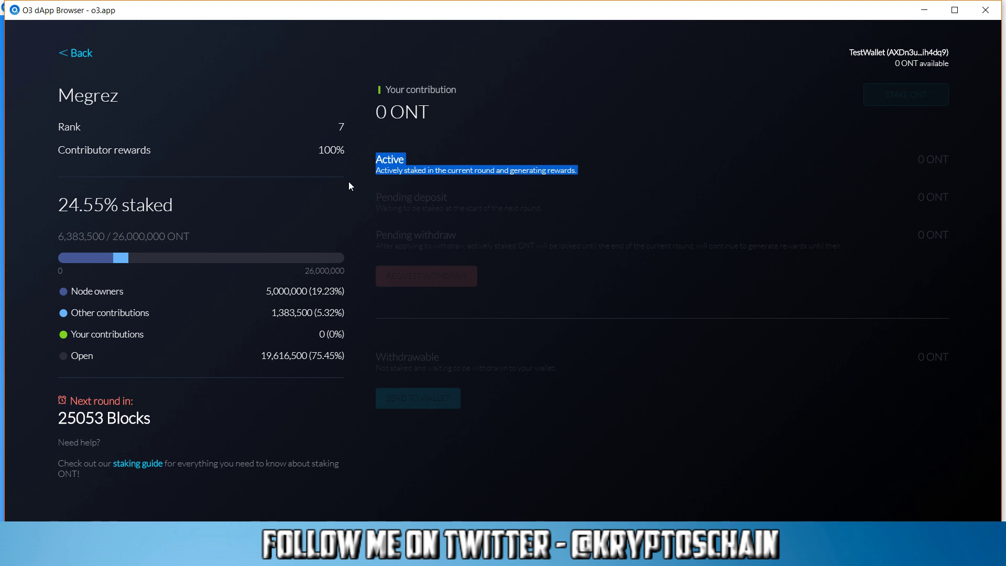
{"action": "left_click", "coordinate": [372, 189]}
{"action": "triple_click", "coordinate": [378, 196]}
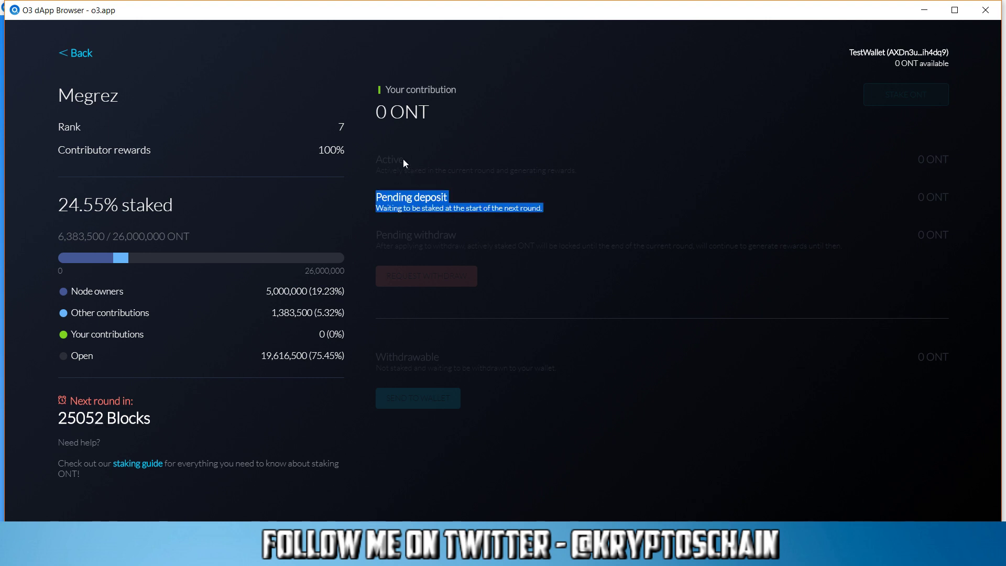
{"action": "left_click", "coordinate": [387, 156]}
{"action": "mouse_move", "coordinate": [378, 153]}
{"action": "left_mouse_down"}
{"action": "mouse_move", "coordinate": [584, 180]}
{"action": "mouse_move", "coordinate": [374, 158]}
{"action": "left_mouse_up"}
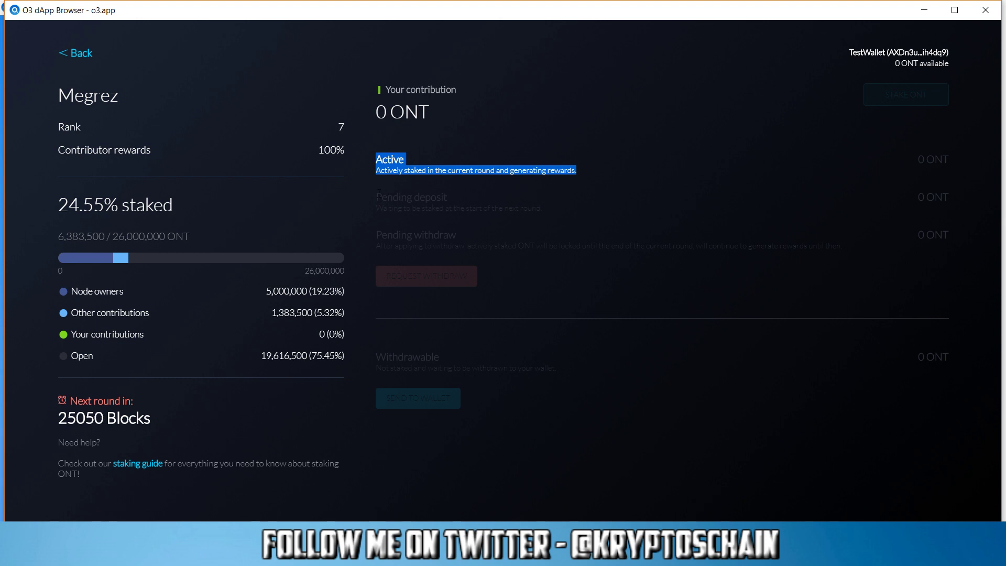
{"action": "left_click_drag", "start_coordinate": [381, 197], "coordinate": [567, 222]}
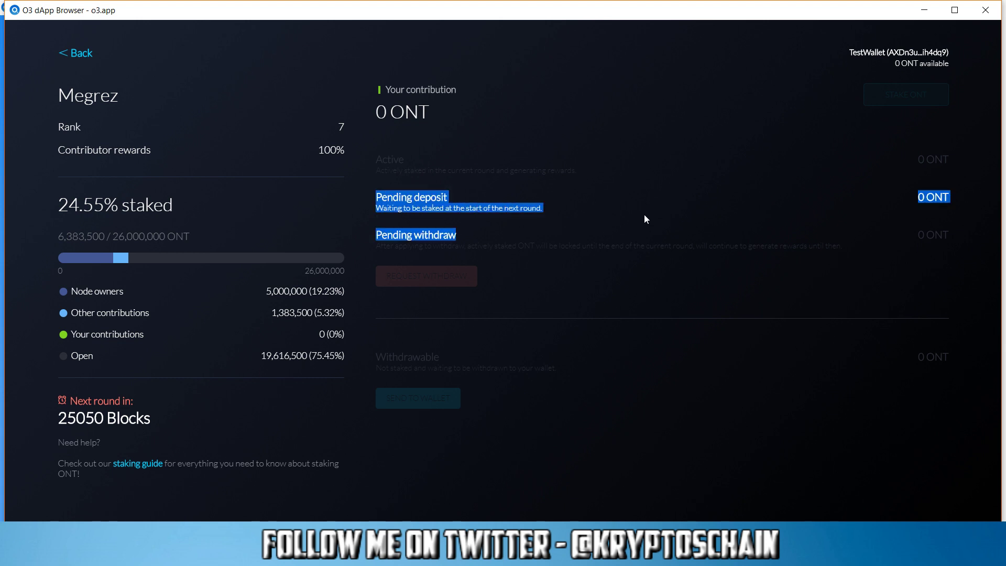
{"action": "left_click_drag", "start_coordinate": [645, 214], "coordinate": [616, 209]}
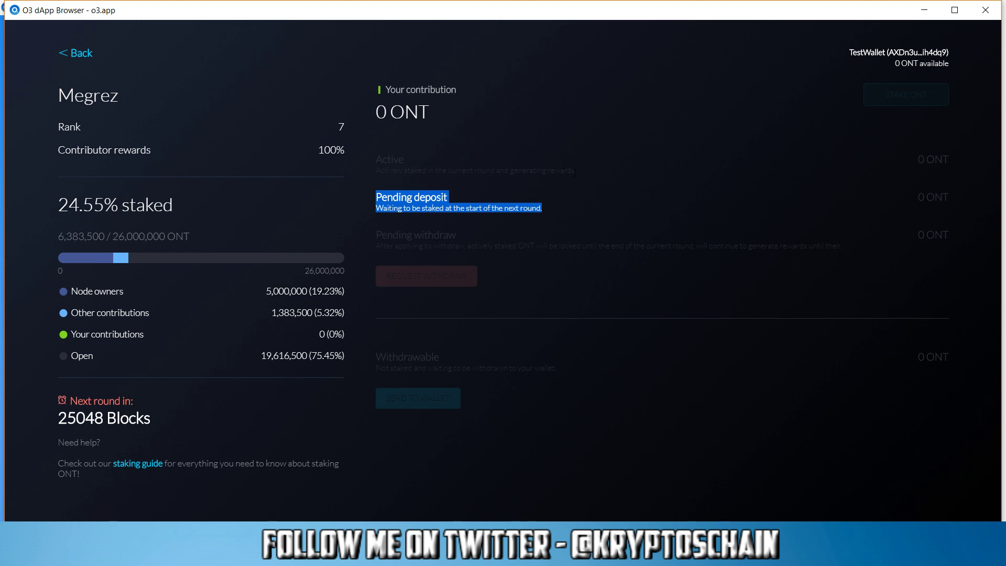
{"action": "left_click", "coordinate": [374, 161]}
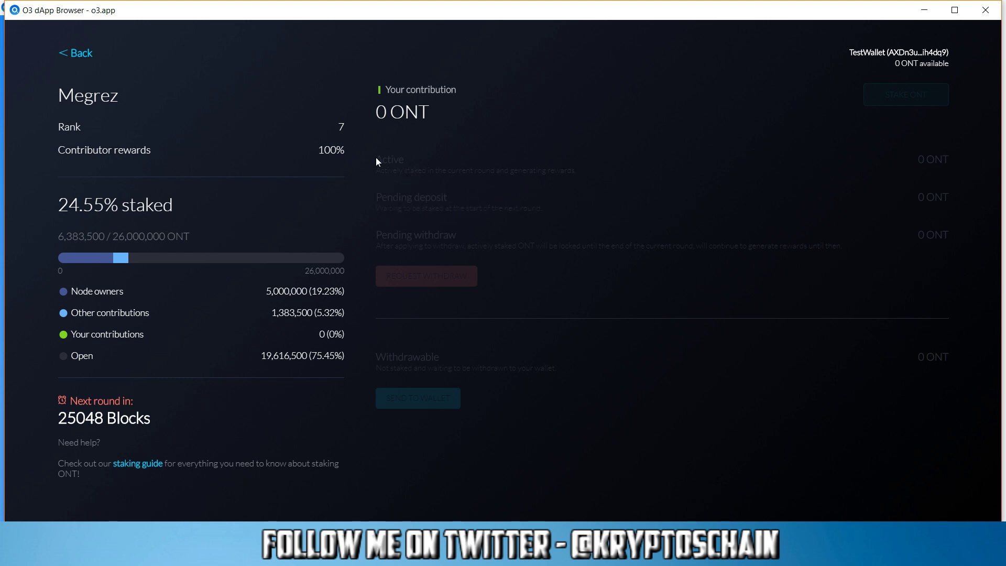
{"action": "left_click_drag", "start_coordinate": [390, 160], "coordinate": [590, 176]}
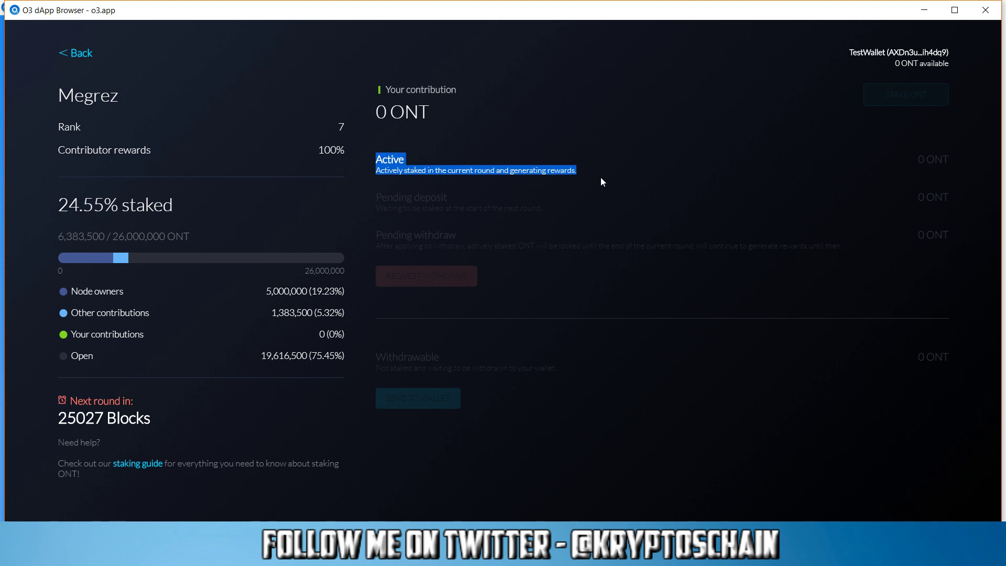
- Back out from Megrez via the node list to the My stakes dashboard showing 0 ONT
{"action": "left_click", "coordinate": [73, 53]}
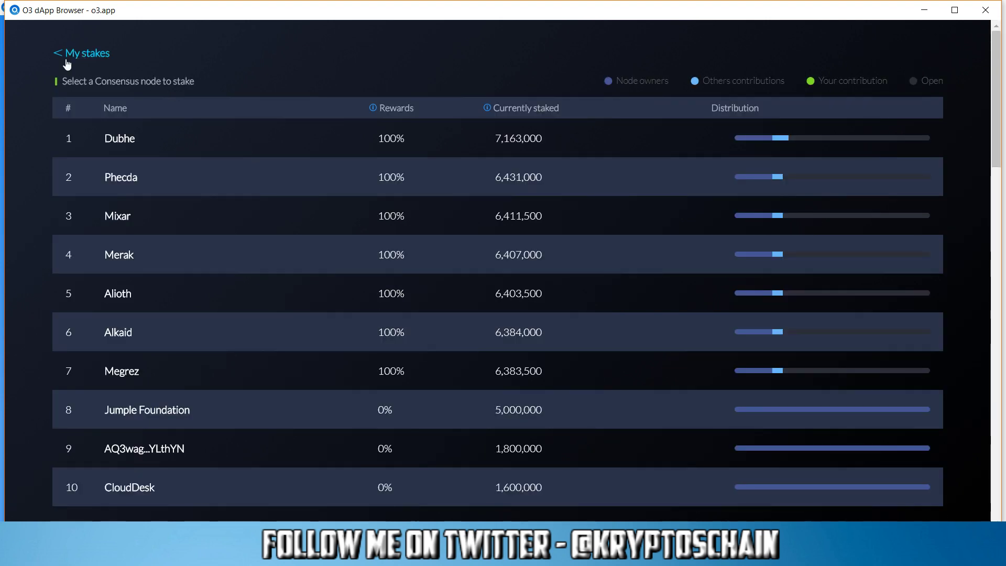
{"action": "left_click", "coordinate": [66, 58]}
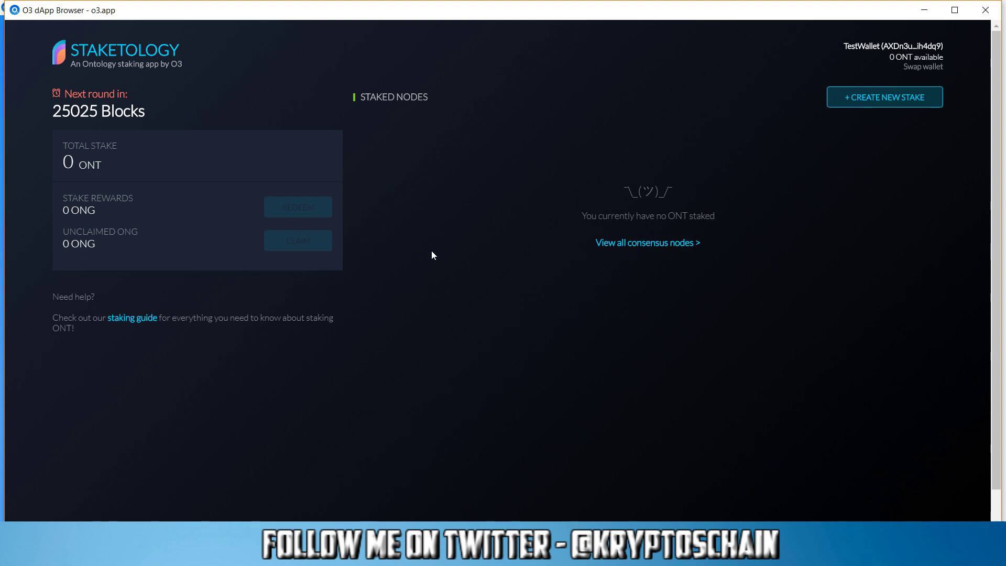